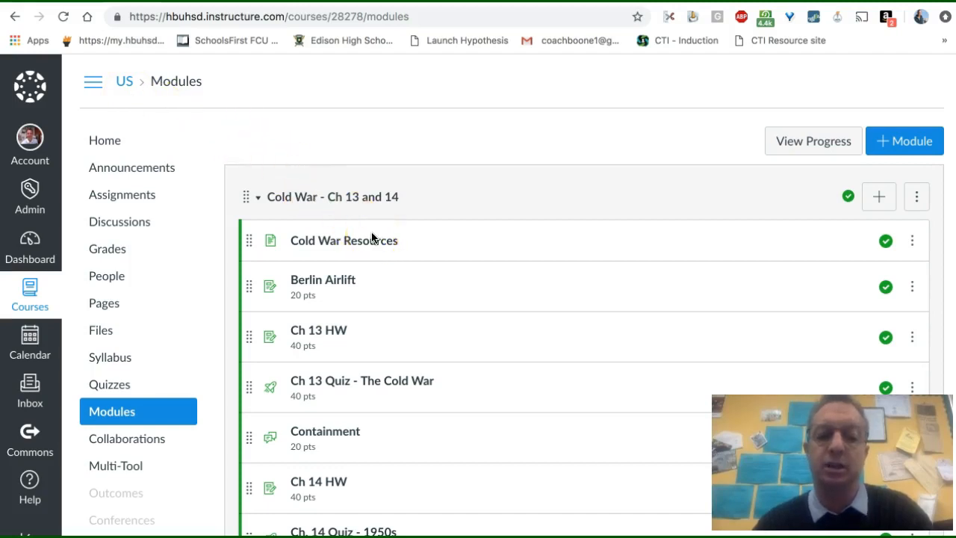
Examine the assignments, quizzes, discussions and pages in the course modules, from the Cold War to the Ch. 19 and Ch. 20 module
scroll(372, 237, "down", 1)
scroll(372, 237, "down", 12)
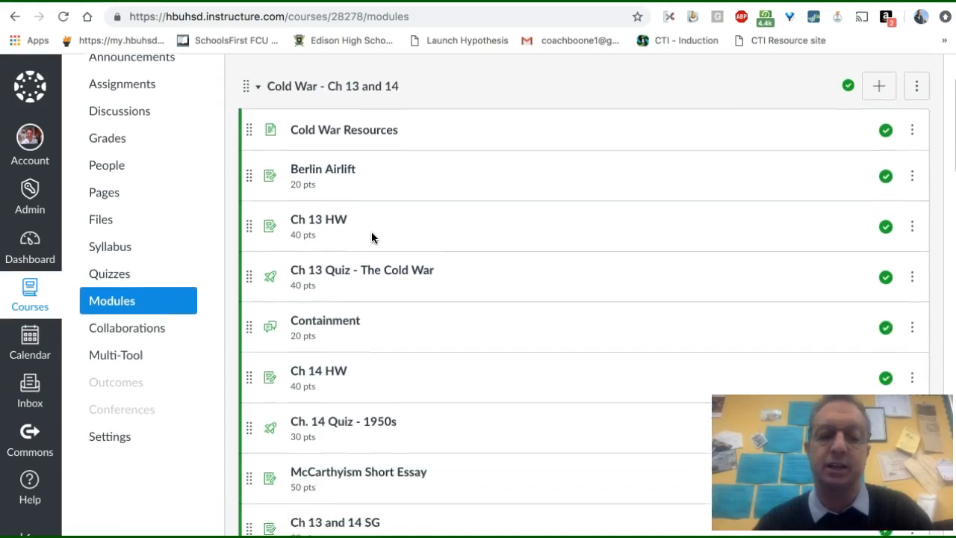
scroll(372, 237, "down", 15)
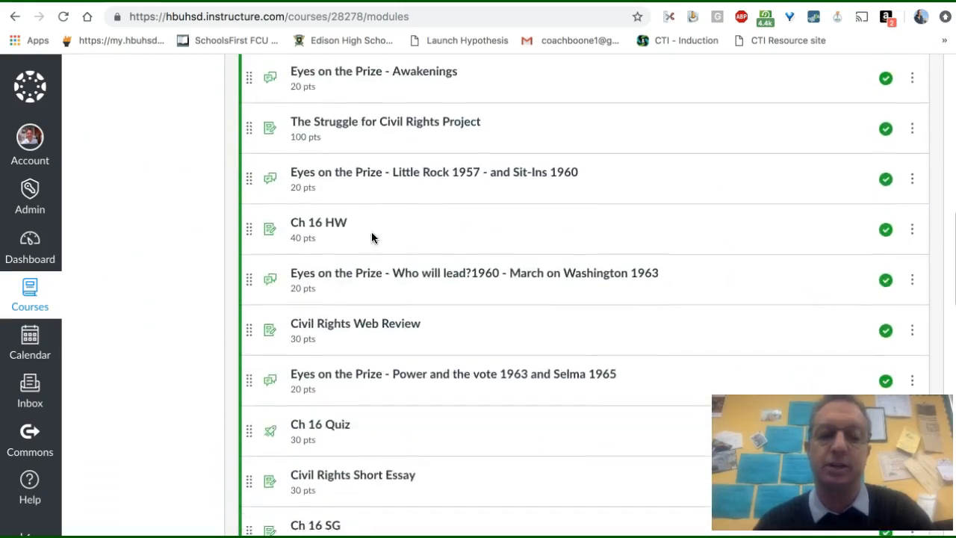
scroll(371, 237, "down", 14)
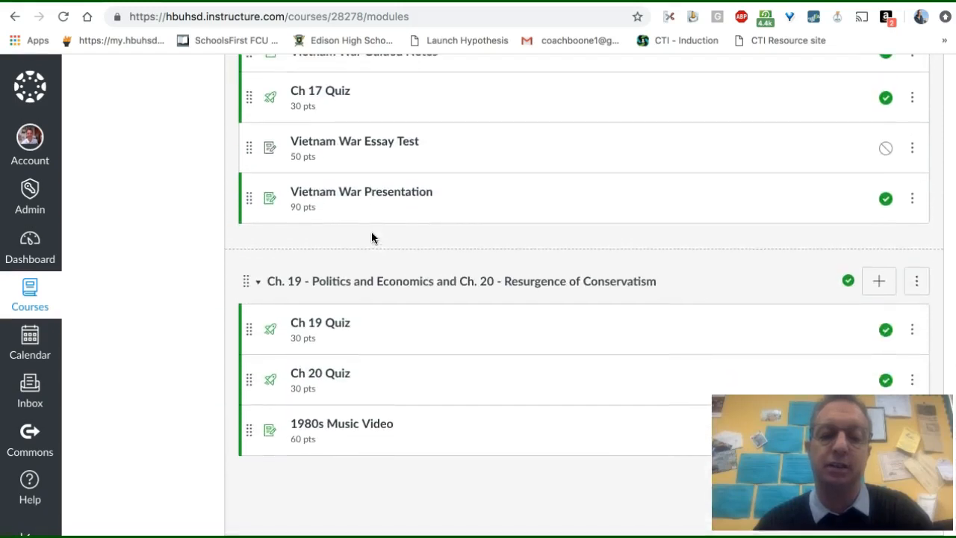
scroll(372, 237, "up", 3)
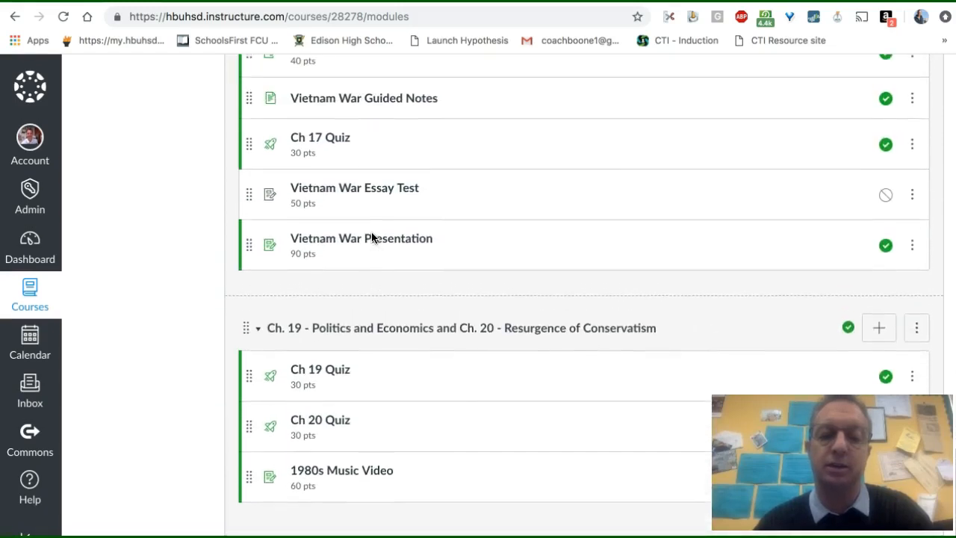
scroll(371, 237, "up", 12)
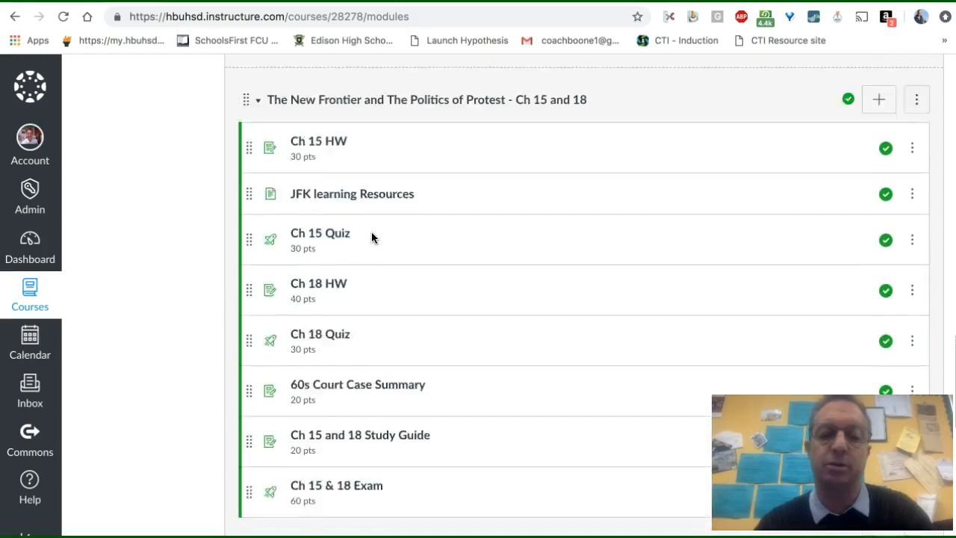
scroll(372, 238, "up", 16)
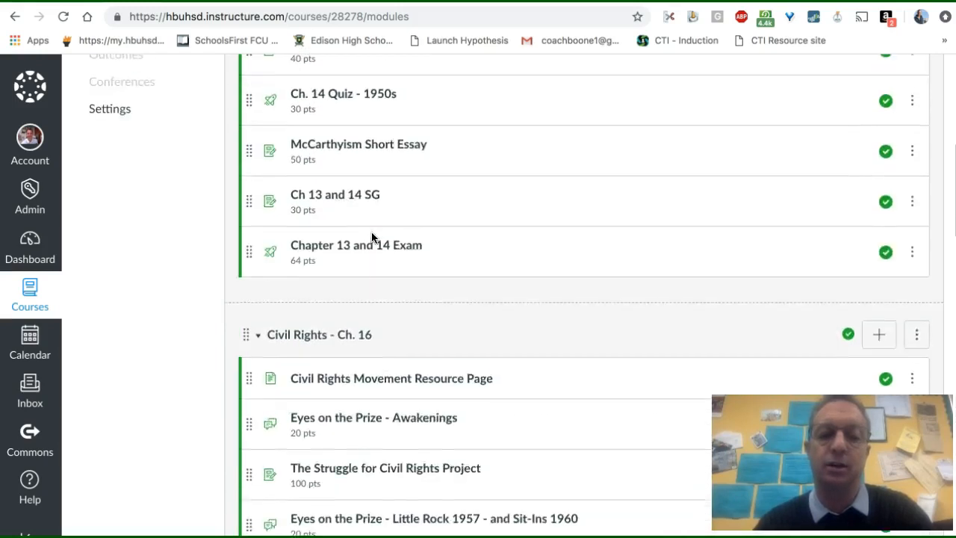
scroll(371, 237, "up", 4)
scroll(372, 237, "down", 2)
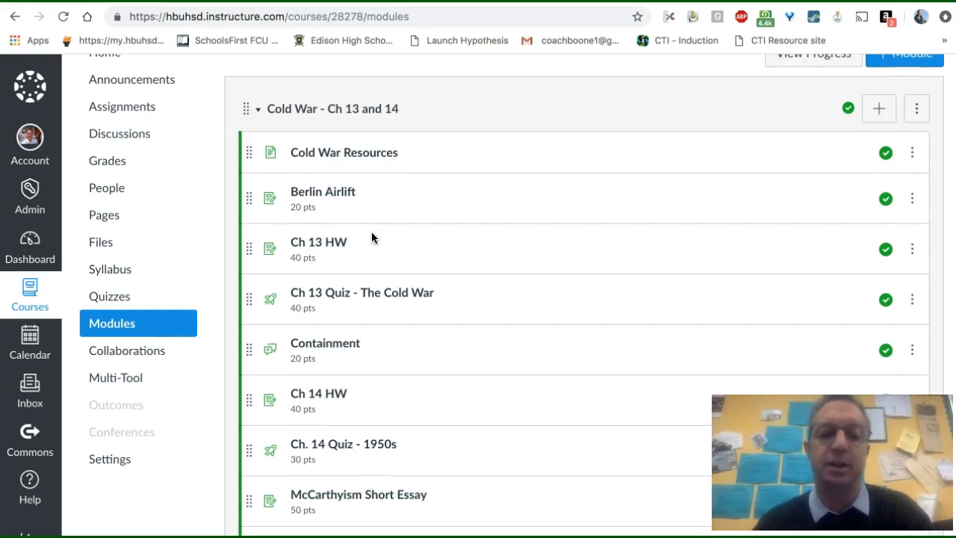
scroll(372, 237, "down", 1)
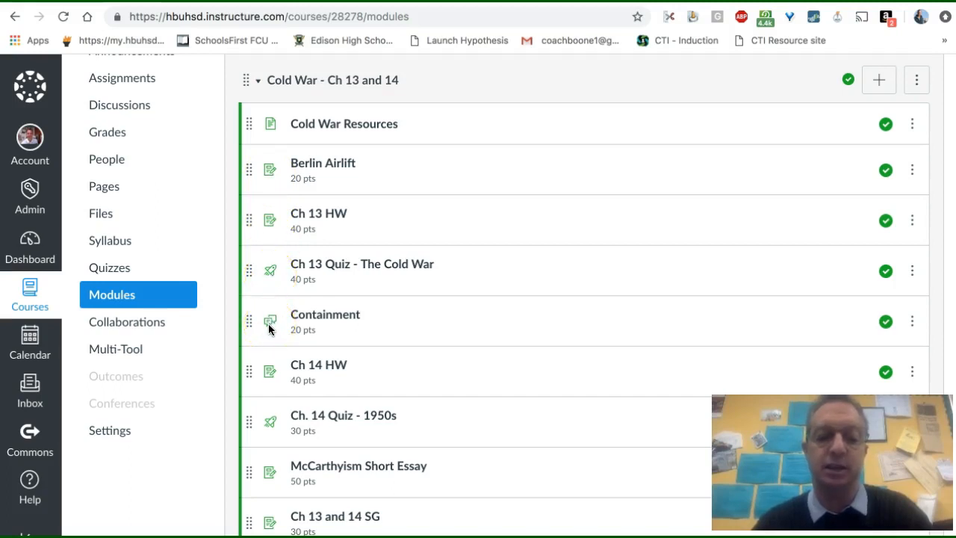
scroll(268, 323, "down", 3)
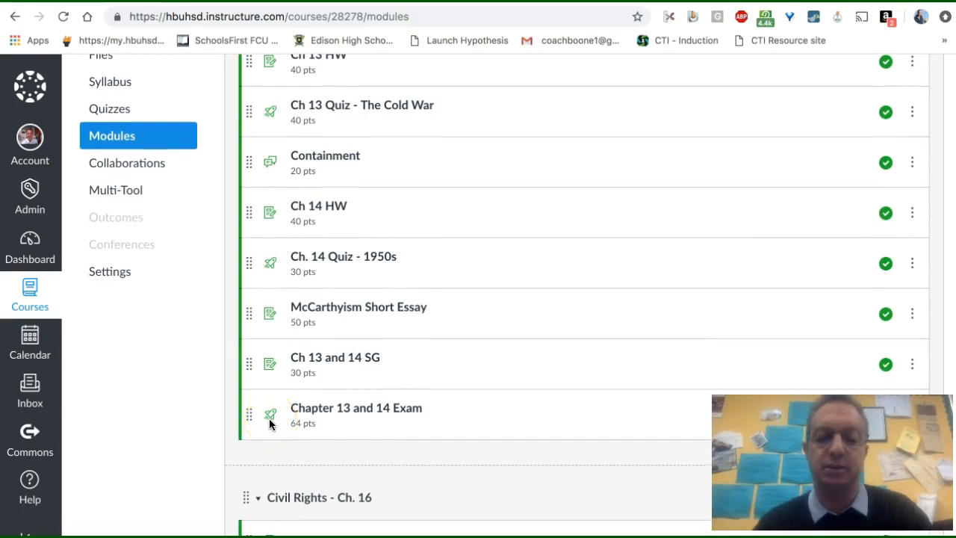
scroll(269, 418, "up", 3)
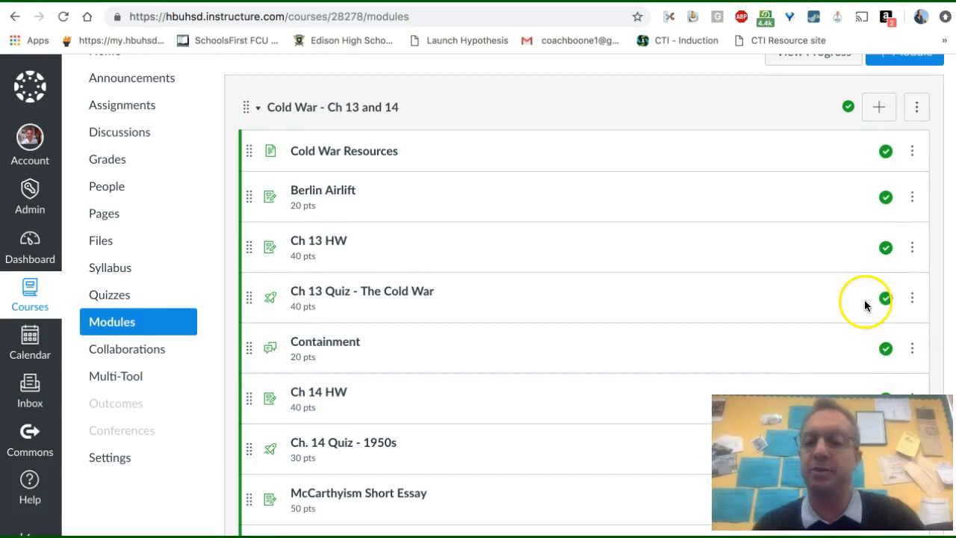
Add the existing Containment discussion to the Cold War - Ch 13 and 14 module without indentation
left_click(875, 108)
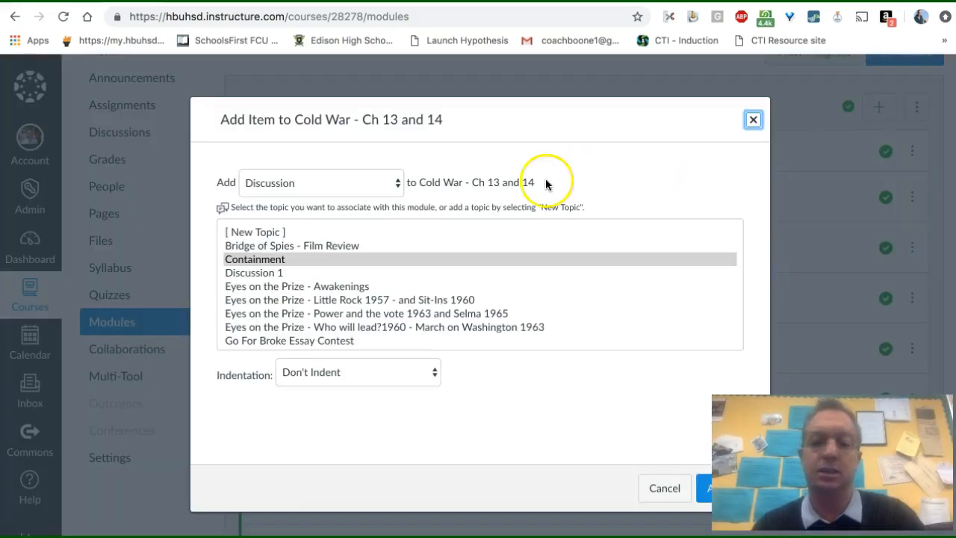
left_click(383, 187)
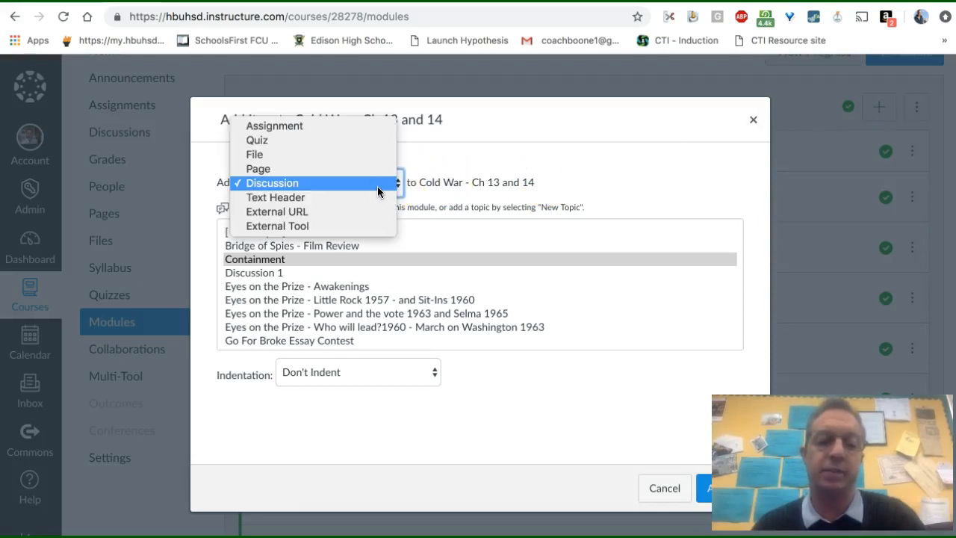
left_click(377, 186)
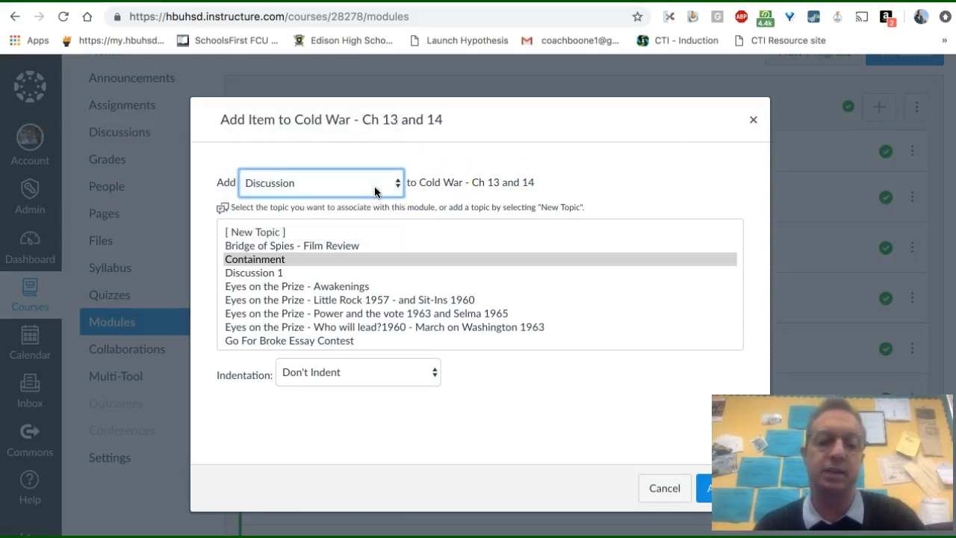
left_click(276, 259)
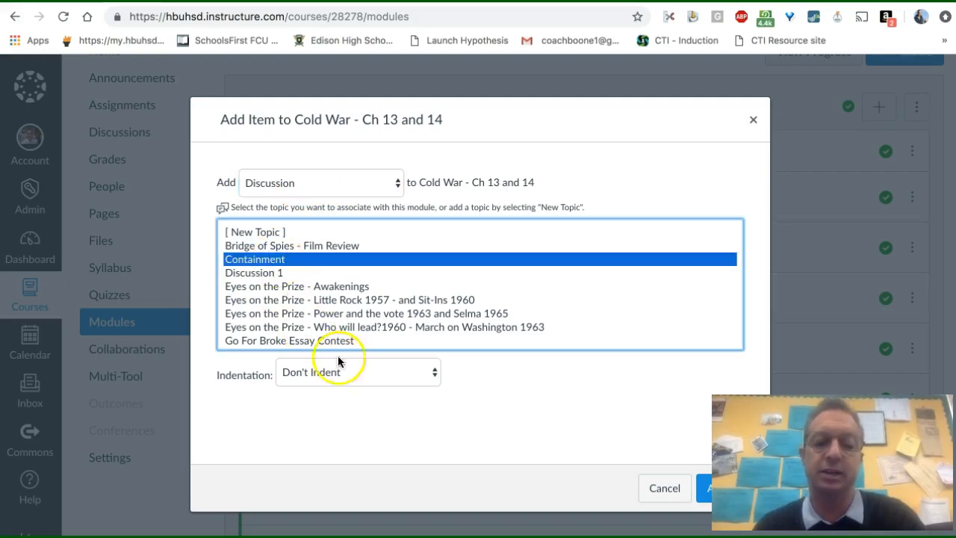
left_click(706, 488)
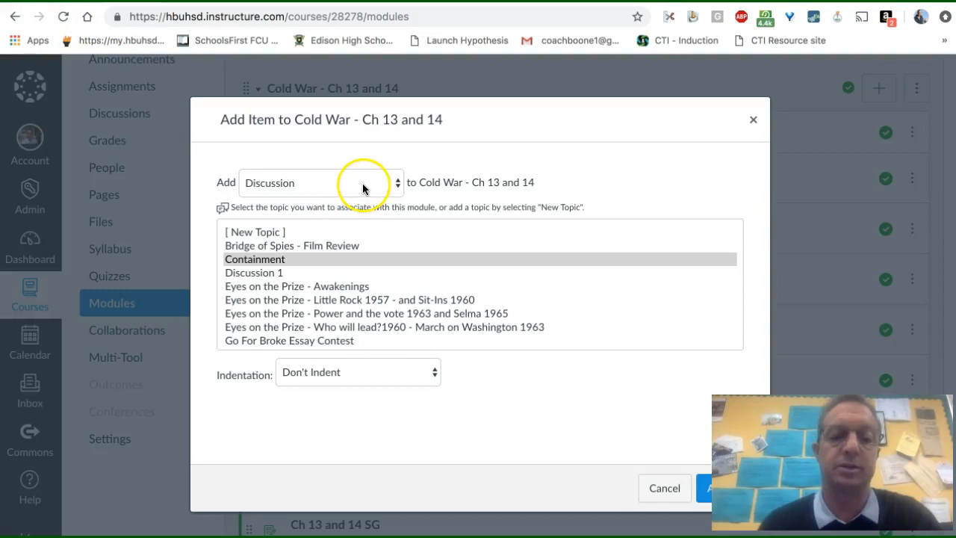
Add the Ch 15 Quiz to the Cold War - Ch 13 and 14 module and move it above the Chapter 13 and 14 Exam
left_click(397, 186)
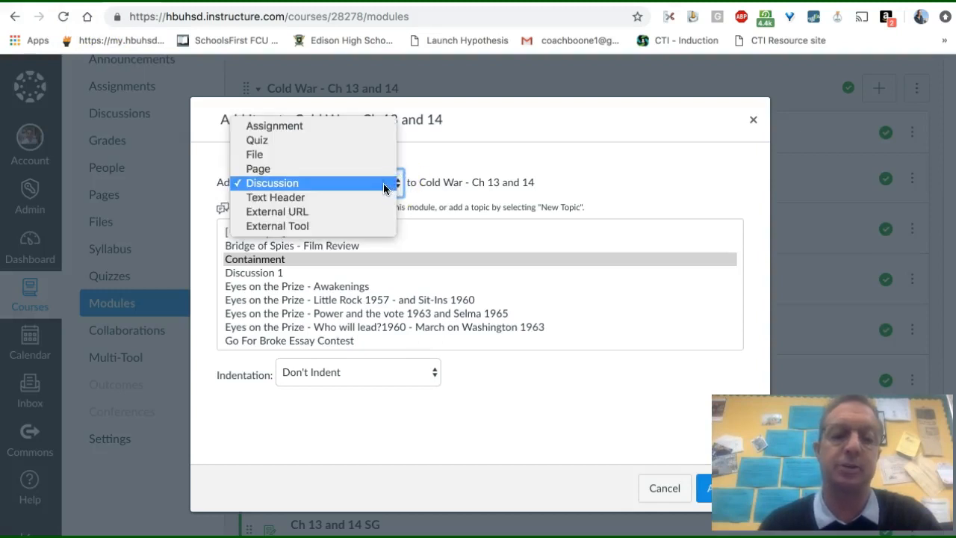
left_click(373, 142)
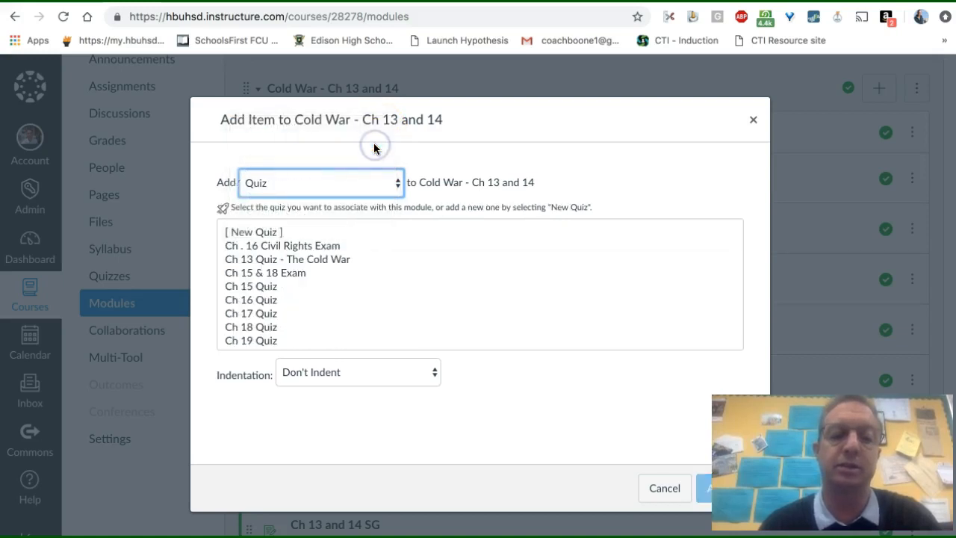
left_click(264, 285)
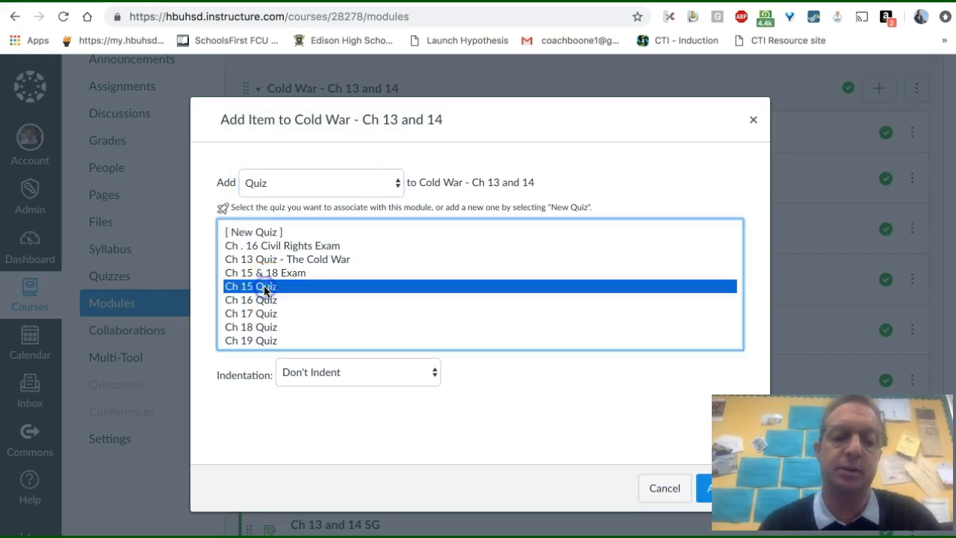
left_click(704, 488)
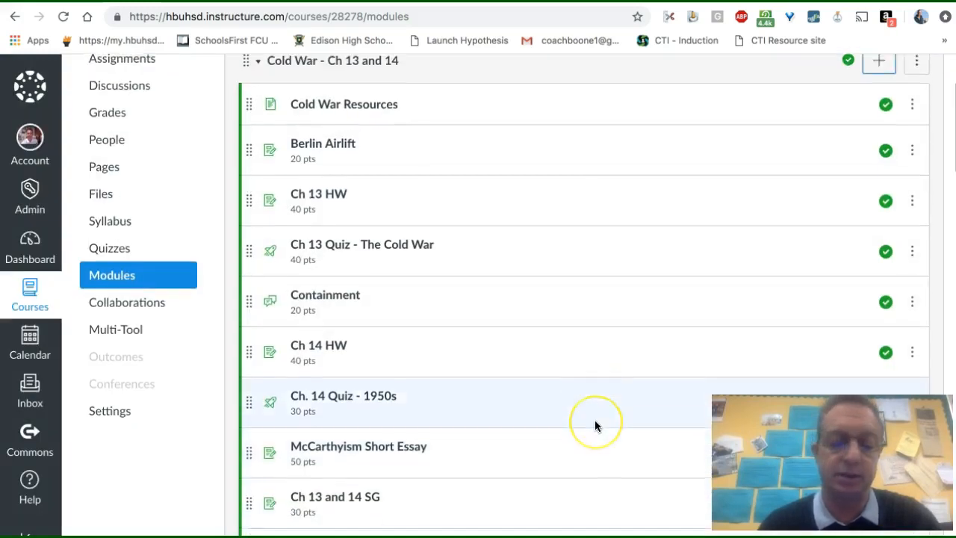
left_click_drag(249, 390, 258, 280)
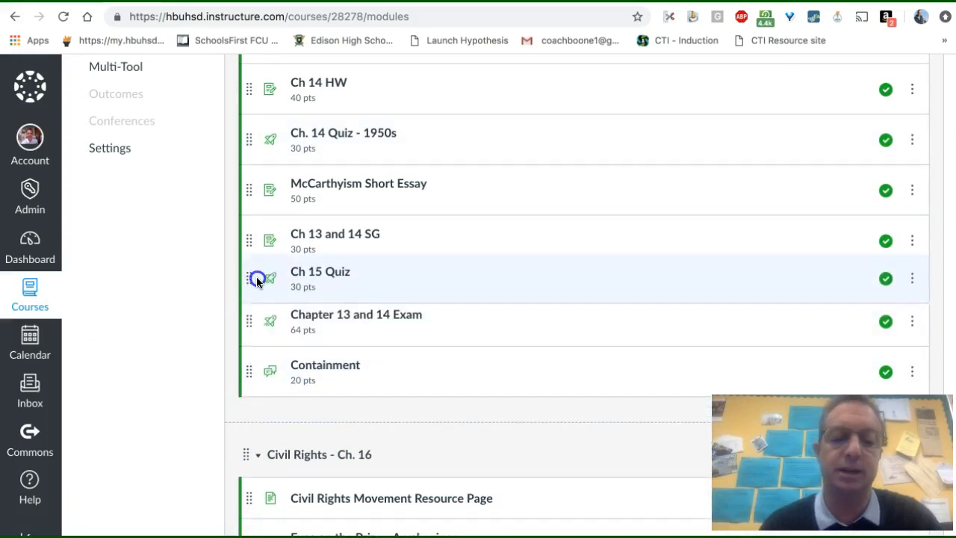
left_click(63, 15)
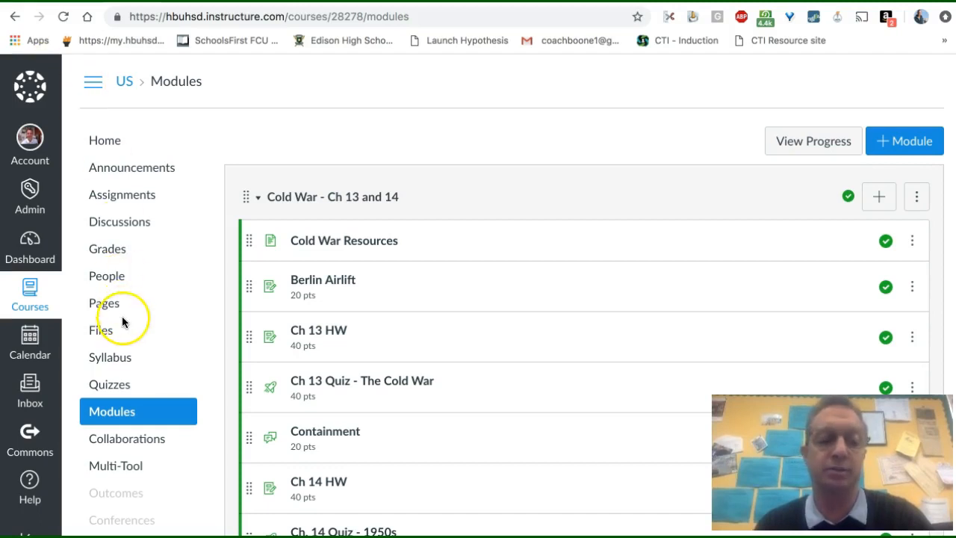
Open the Navigation section of the course settings
left_click(112, 466)
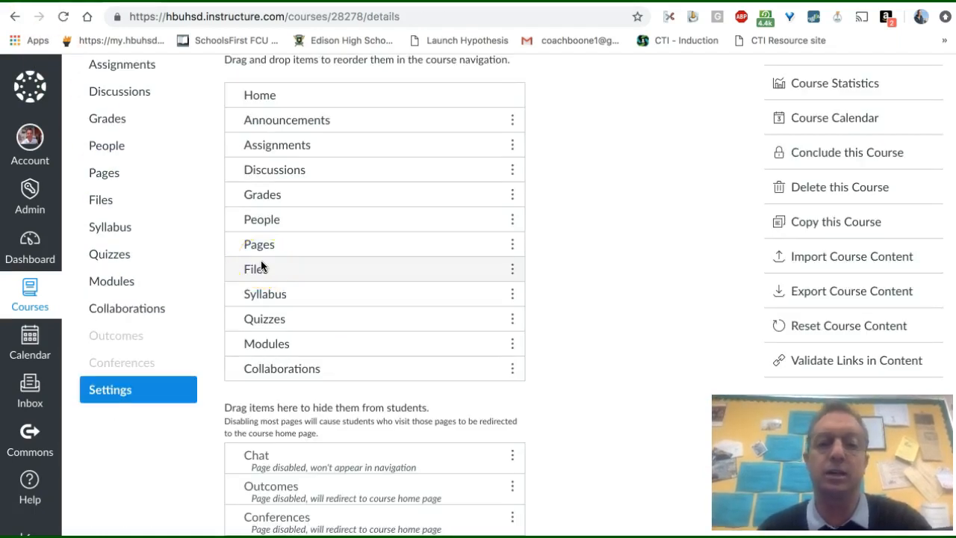
left_click(116, 392)
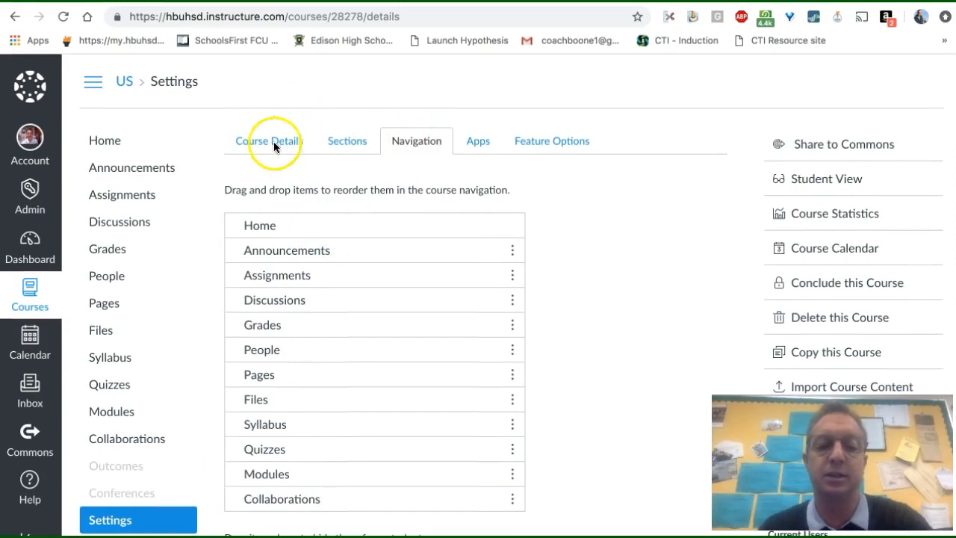
left_click(267, 145)
left_click(420, 140)
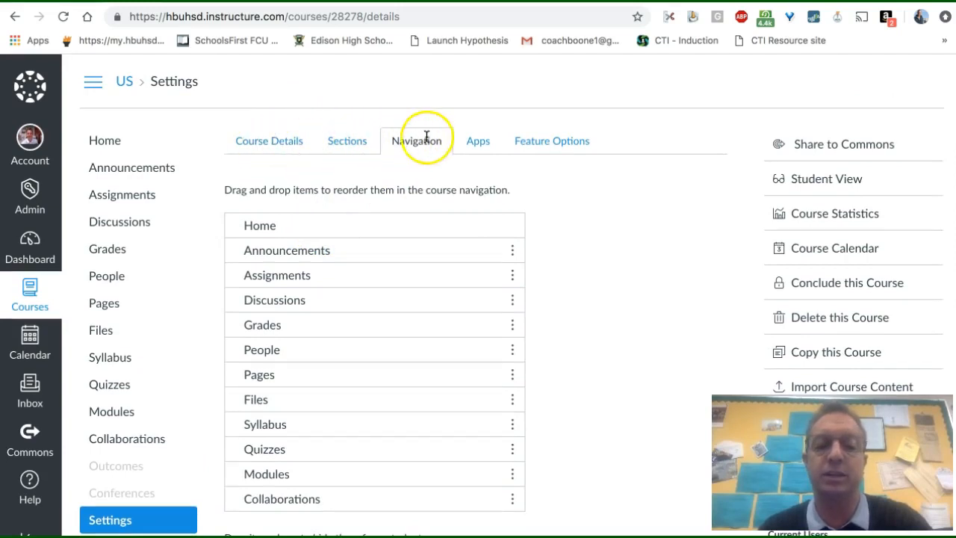
left_click(414, 141)
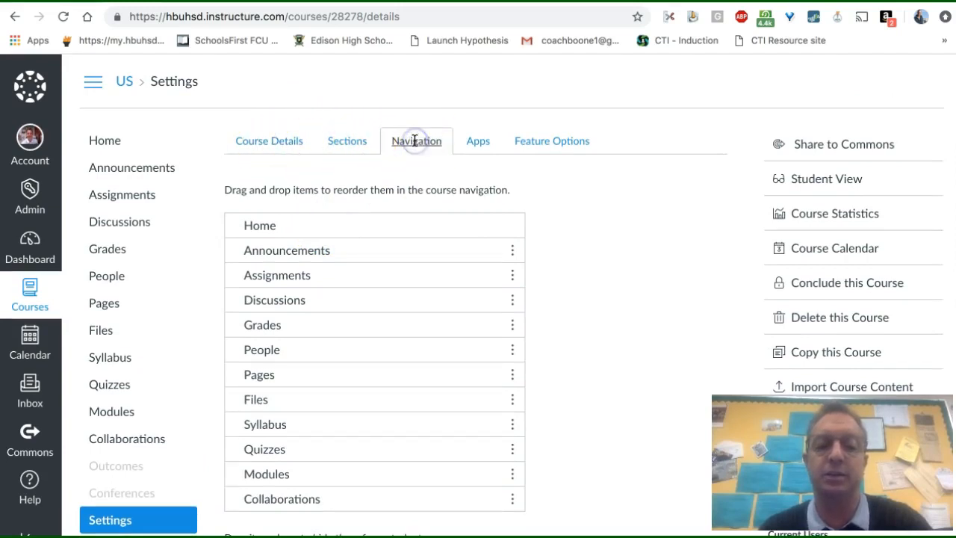
Enable Multi-Tool in the course navigation and save the change
scroll(384, 298, "down", 5)
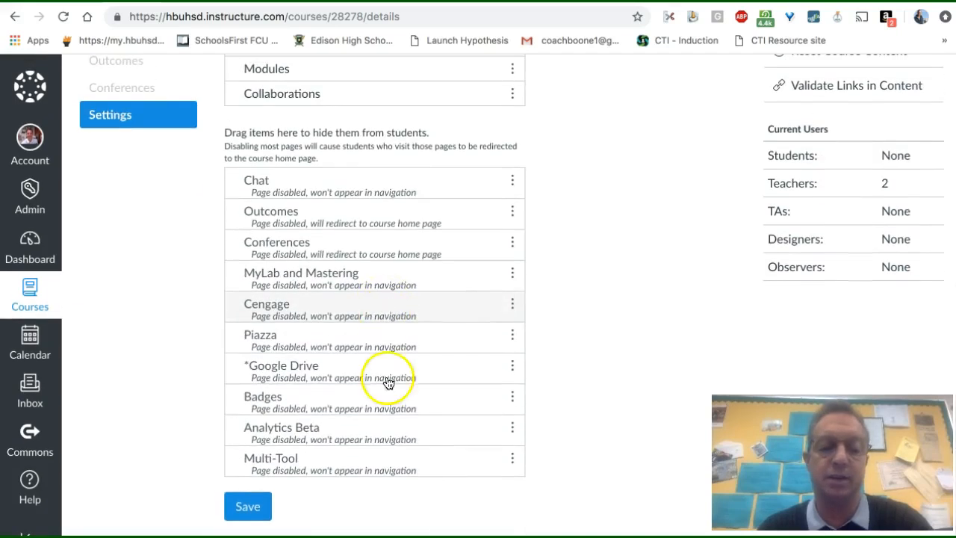
left_click(513, 463)
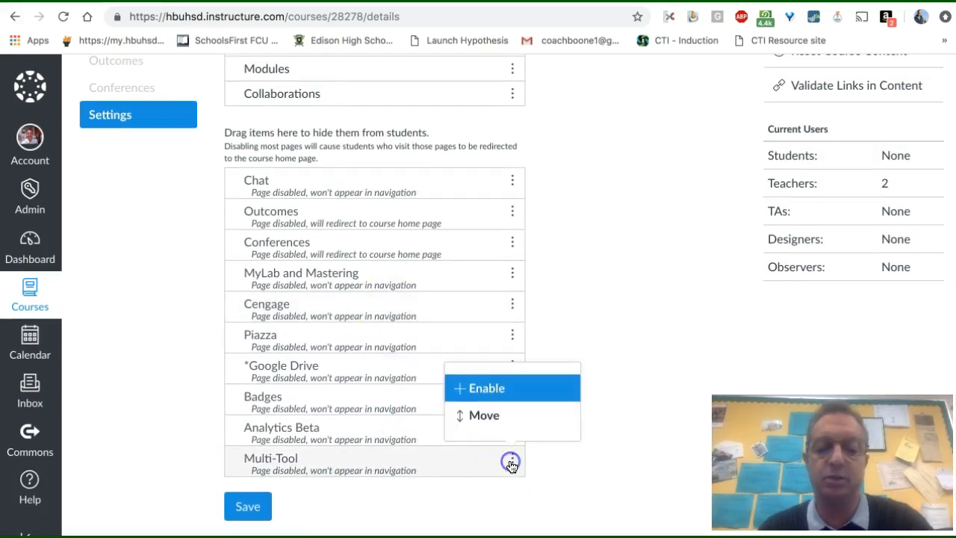
left_click(495, 390)
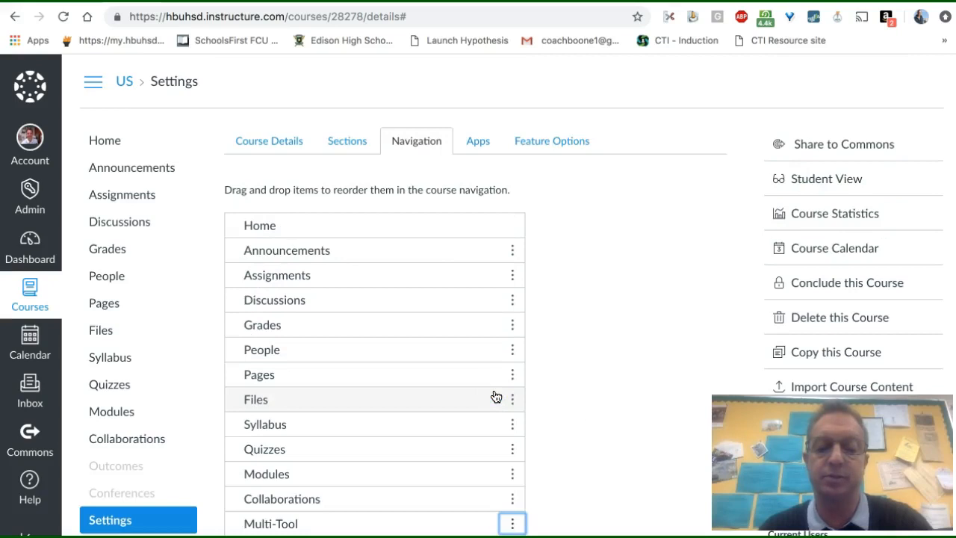
scroll(495, 397, "down", 5)
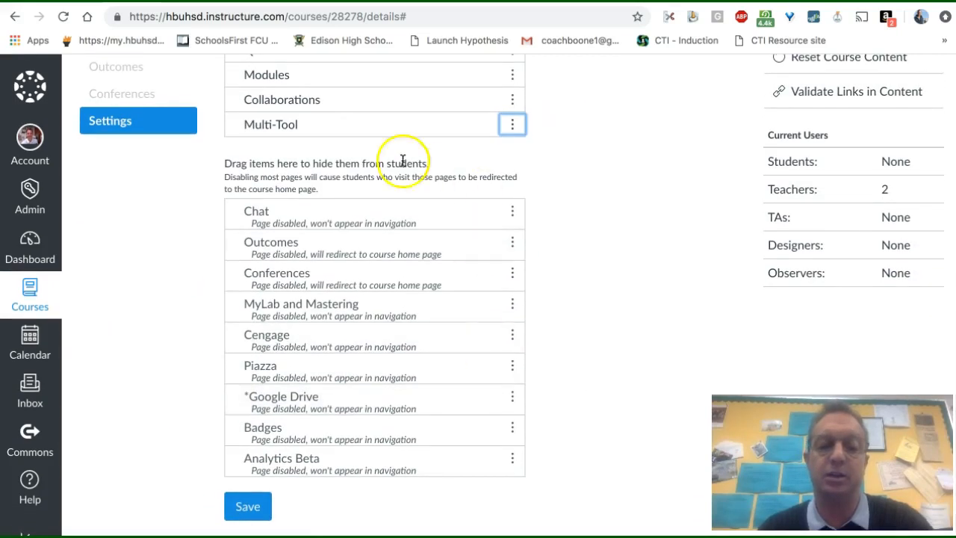
scroll(365, 128, "up", 2)
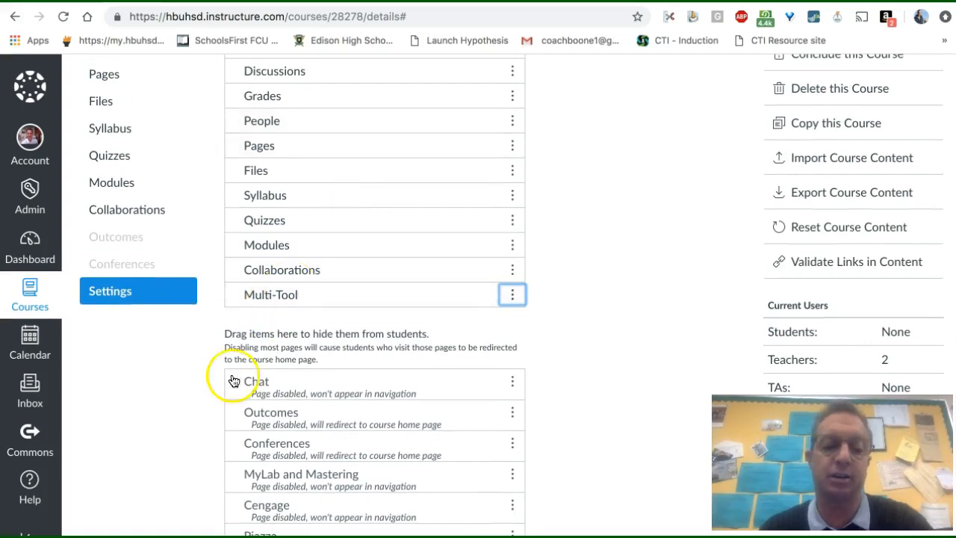
scroll(228, 394, "down", 2)
left_click(249, 508)
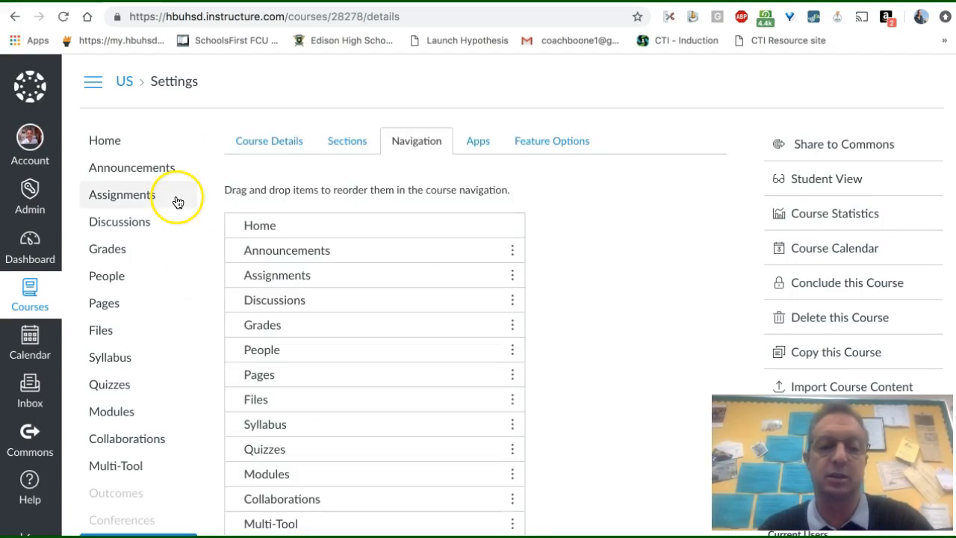
Open the Module Builder in Multi-Tool and look over its Existing Modules list
left_click(123, 469)
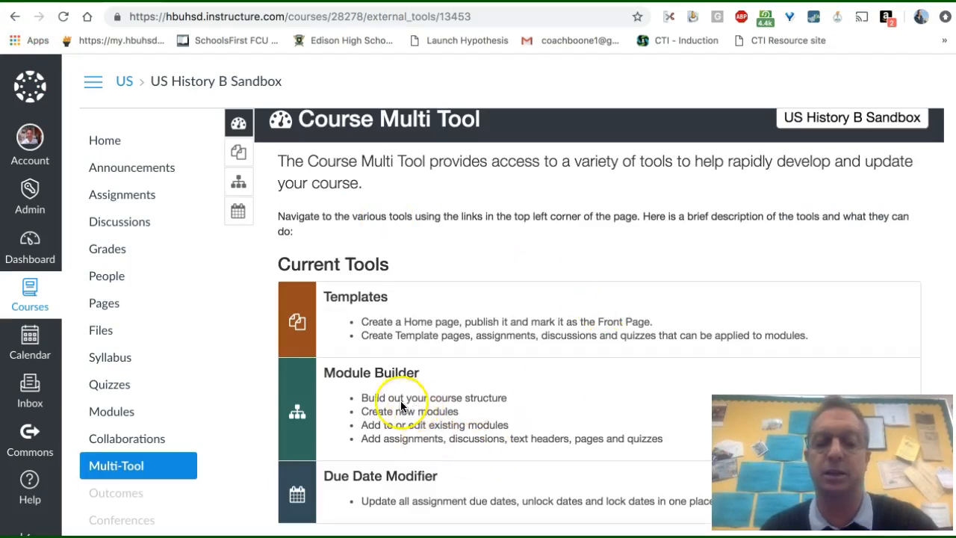
left_click(386, 374)
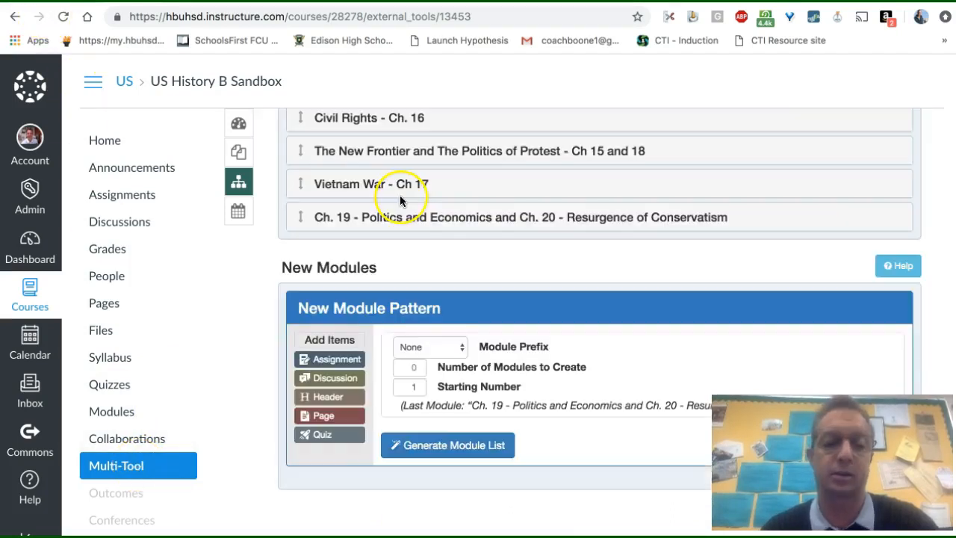
scroll(402, 201, "up", 1)
scroll(399, 198, "up", 3)
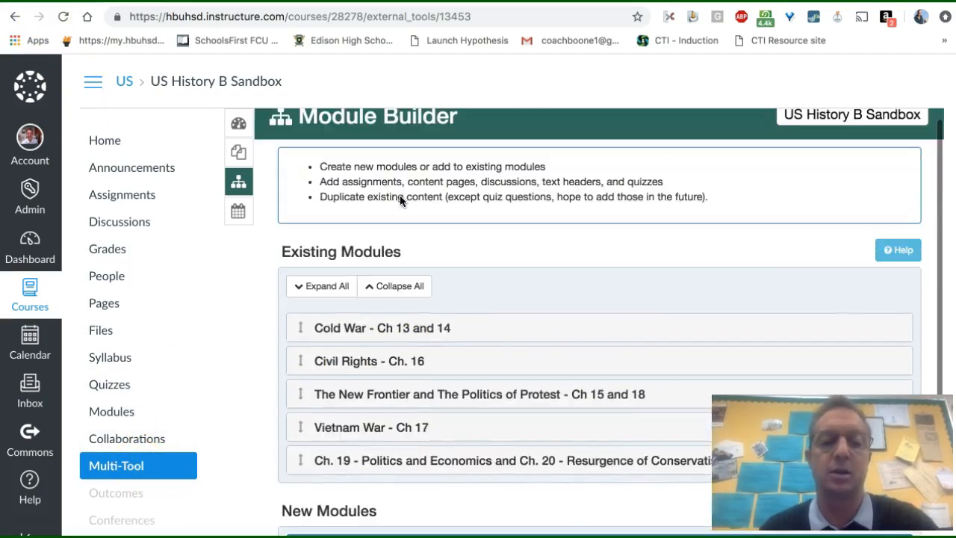
scroll(400, 197, "down", 1)
scroll(400, 195, "down", 1)
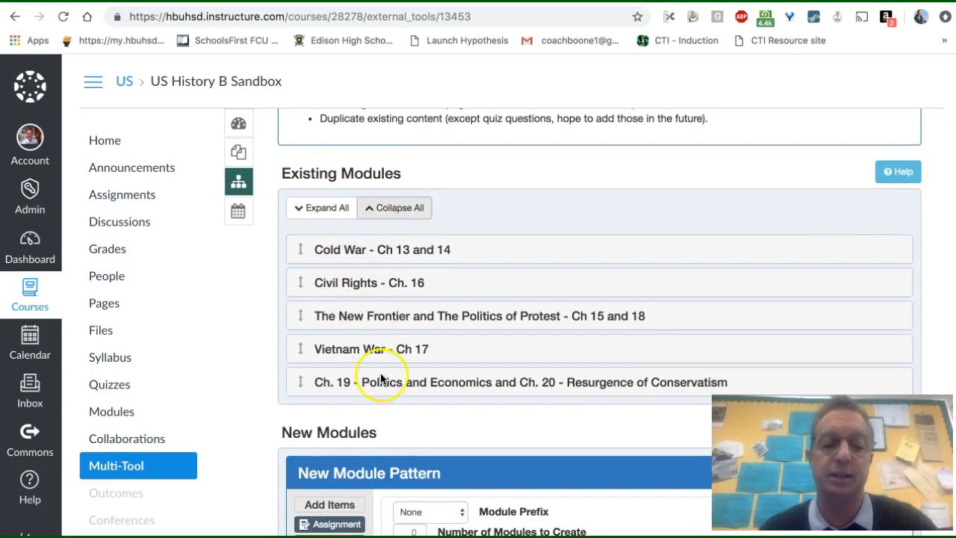
Set the new module pattern's prefix to Module and the number of modules to create to 5
scroll(384, 380, "down", 2)
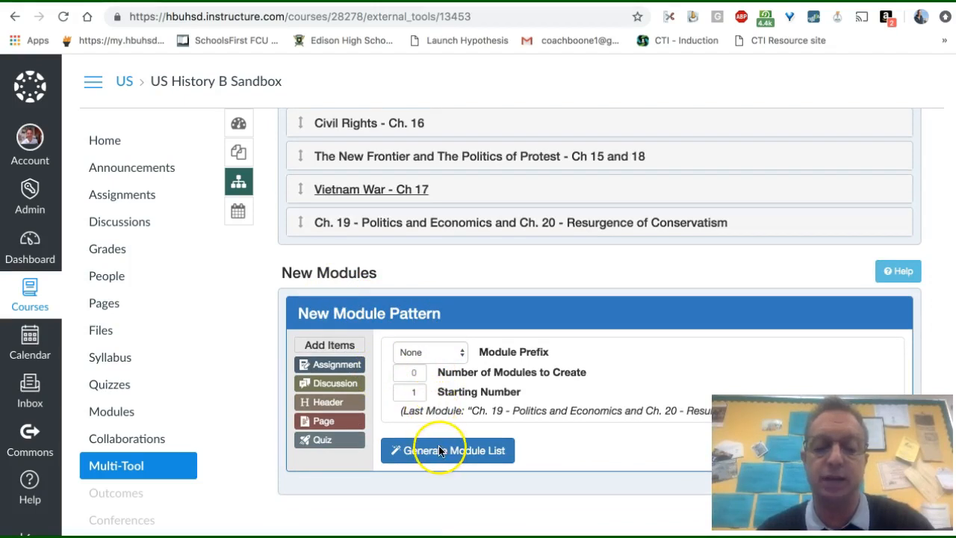
left_click(455, 354)
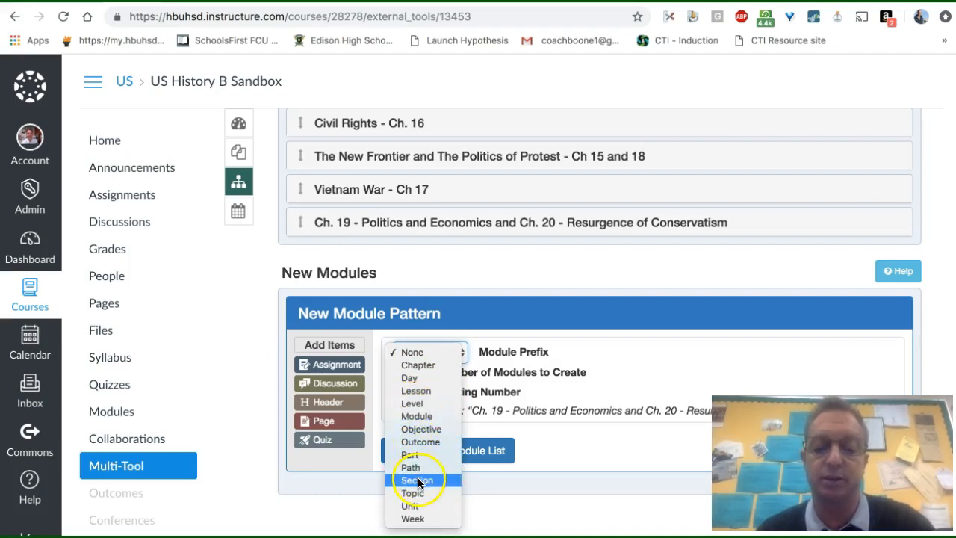
left_click(423, 417)
scroll(196, 95, "down", 1)
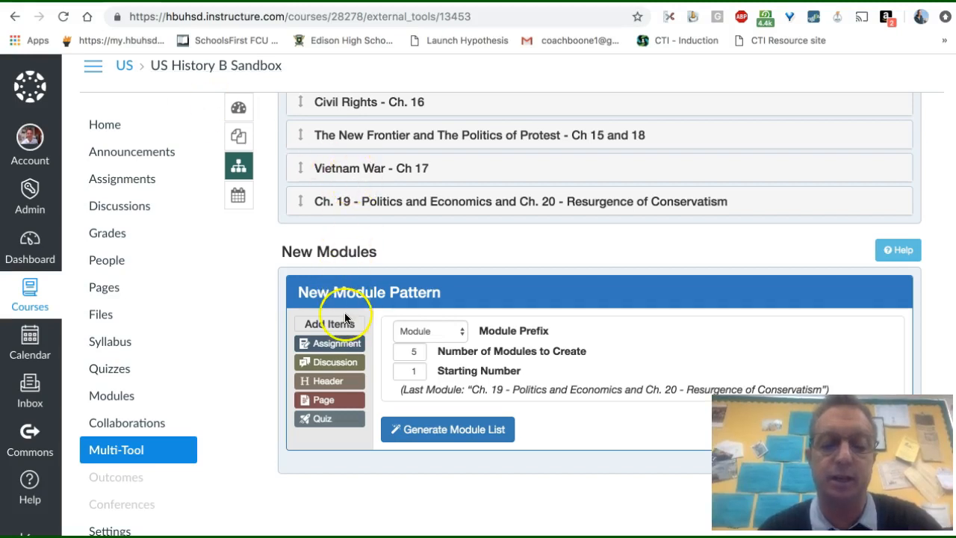
Add one page, discussion, assignment and quiz item to the new module pattern, arranged in that order
left_click(338, 346)
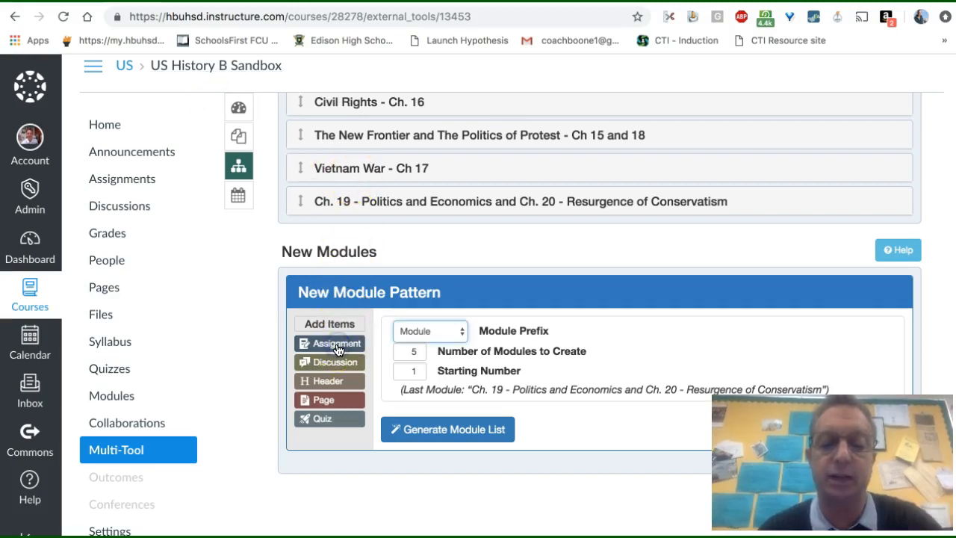
left_click(333, 343)
left_click(332, 366)
left_click(329, 400)
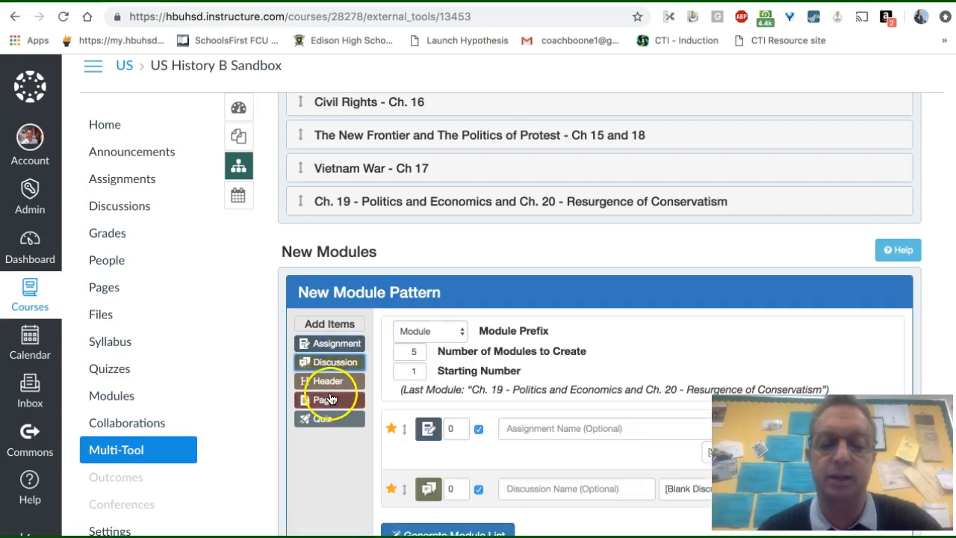
left_click(330, 419)
scroll(439, 458, "down", 3)
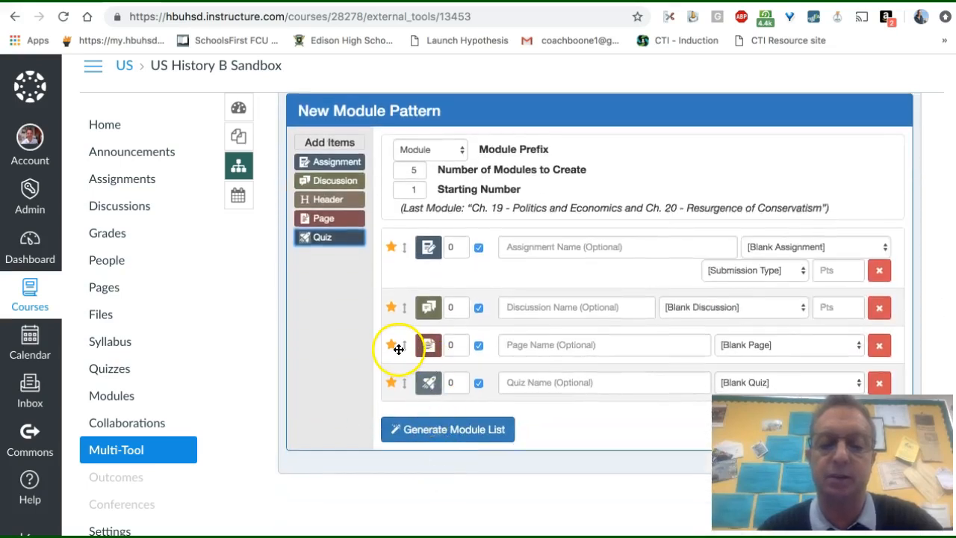
left_click_drag(399, 348, 402, 284)
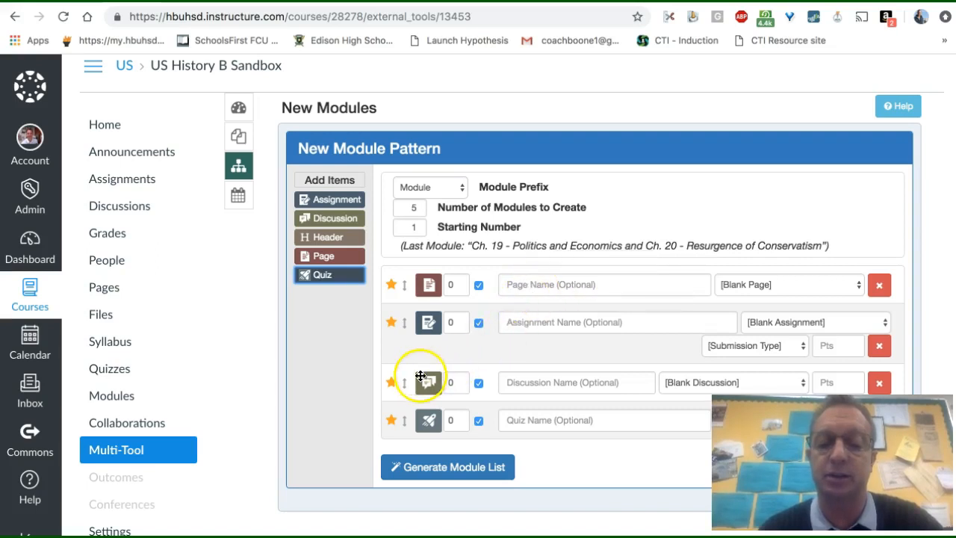
left_click_drag(405, 383, 404, 326)
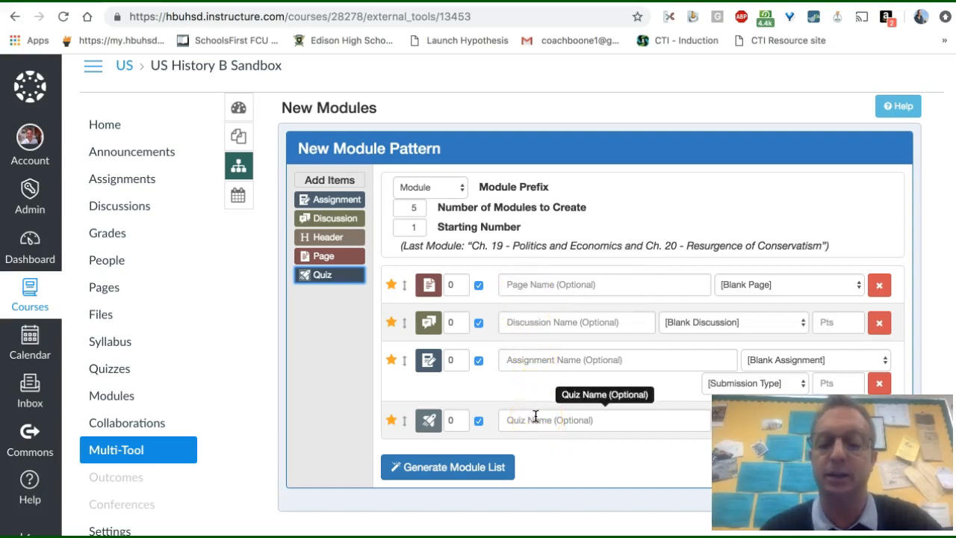
Try the Front Page template for the pattern's page item and open the discussion template choices
scroll(535, 416, "down", 1)
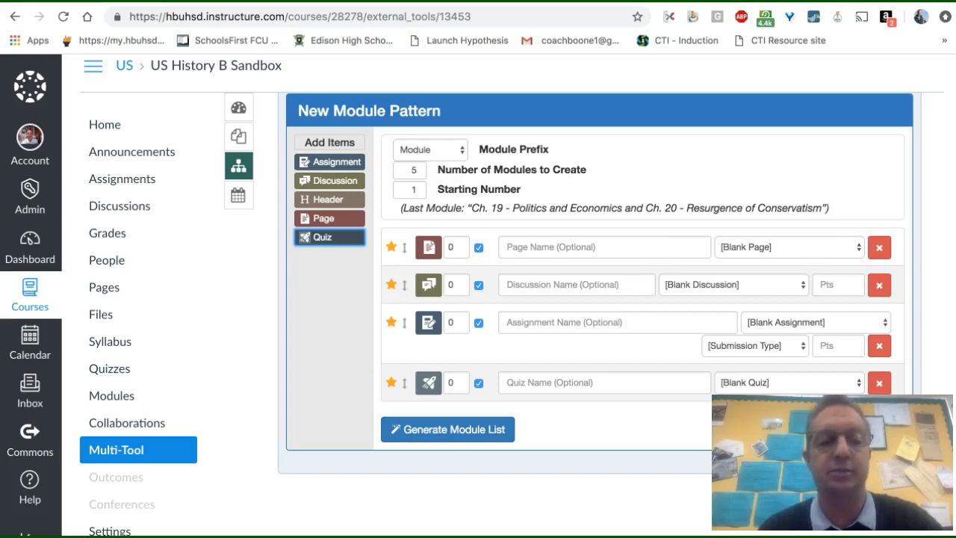
left_click(810, 250)
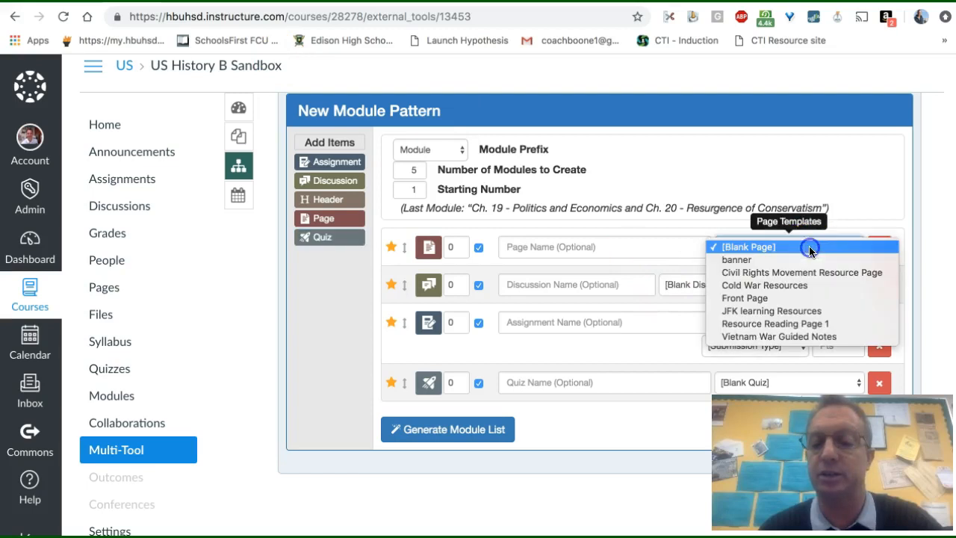
left_click(785, 300)
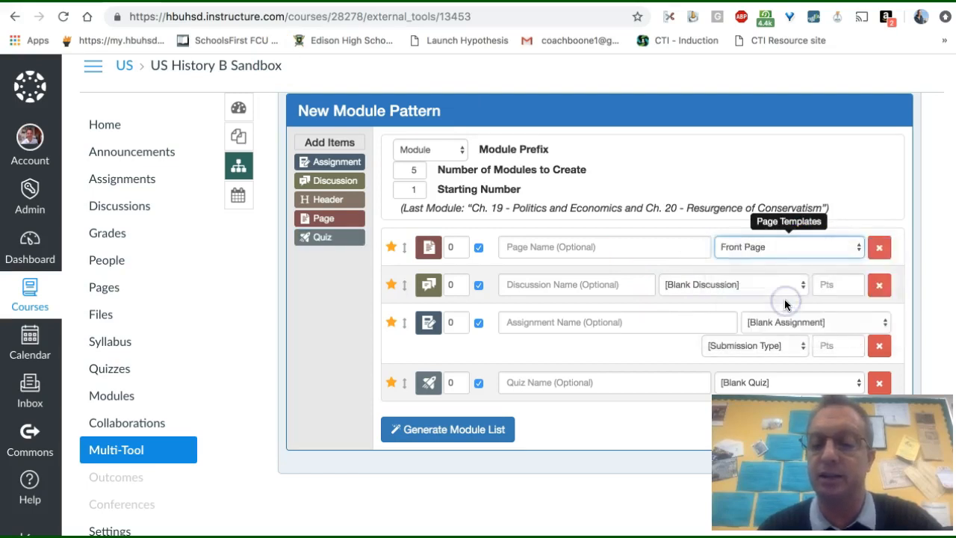
left_click(739, 286)
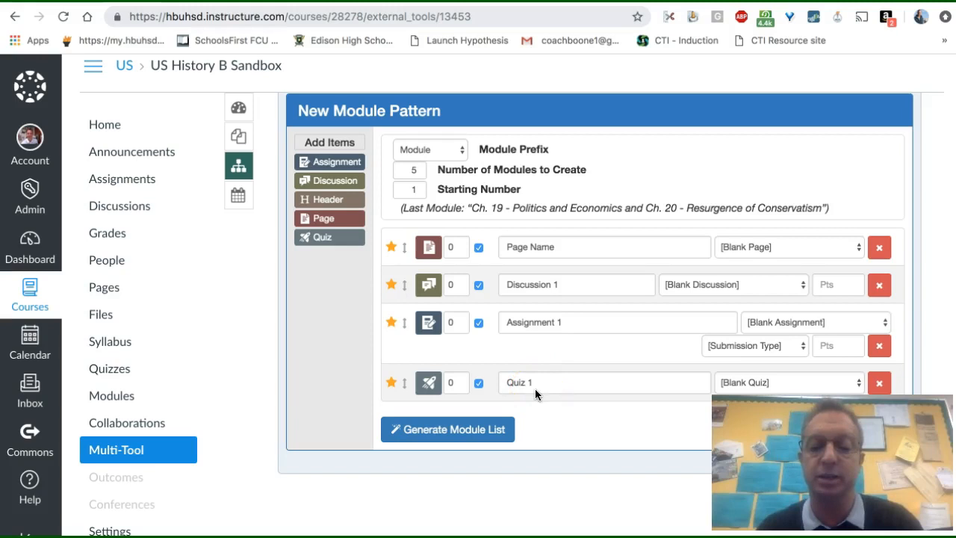
Generate the module list from the new module pattern
left_click(438, 436)
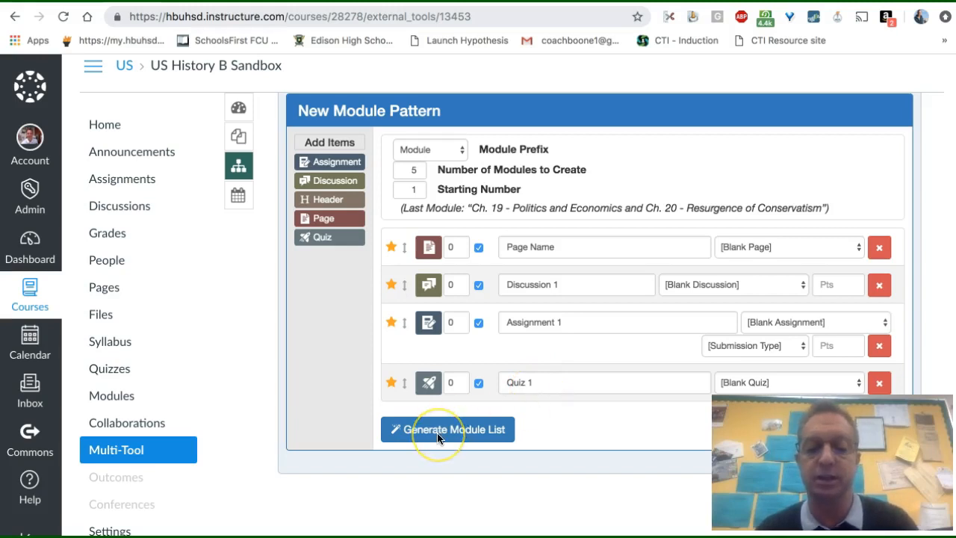
left_click(437, 253)
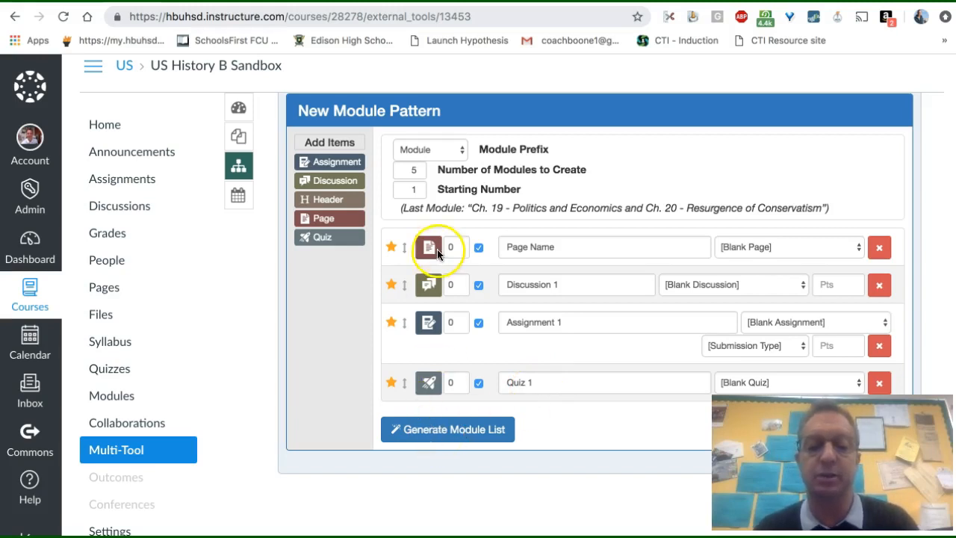
left_click(463, 437)
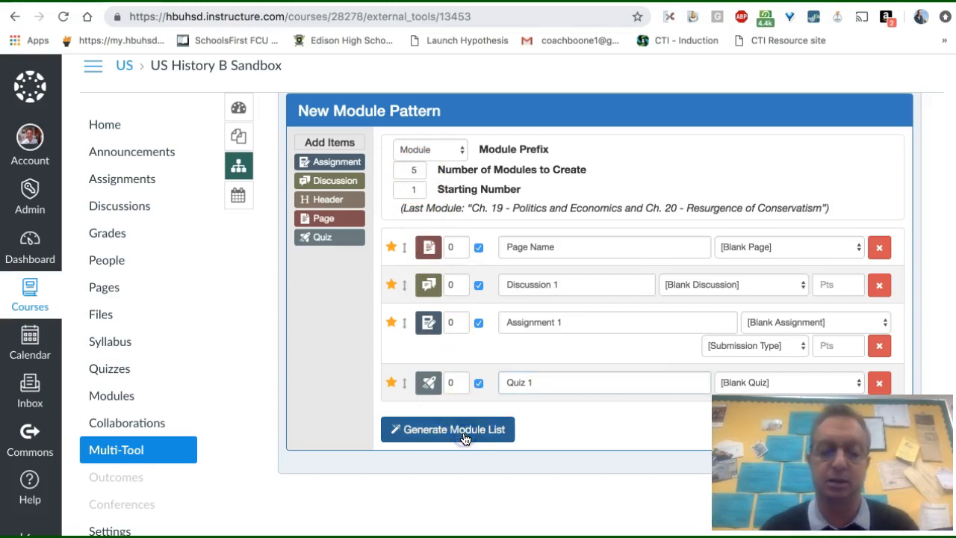
Look through the generated modules under Customize Modules, from Module 1 down to Module 5
scroll(482, 453, "down", 7)
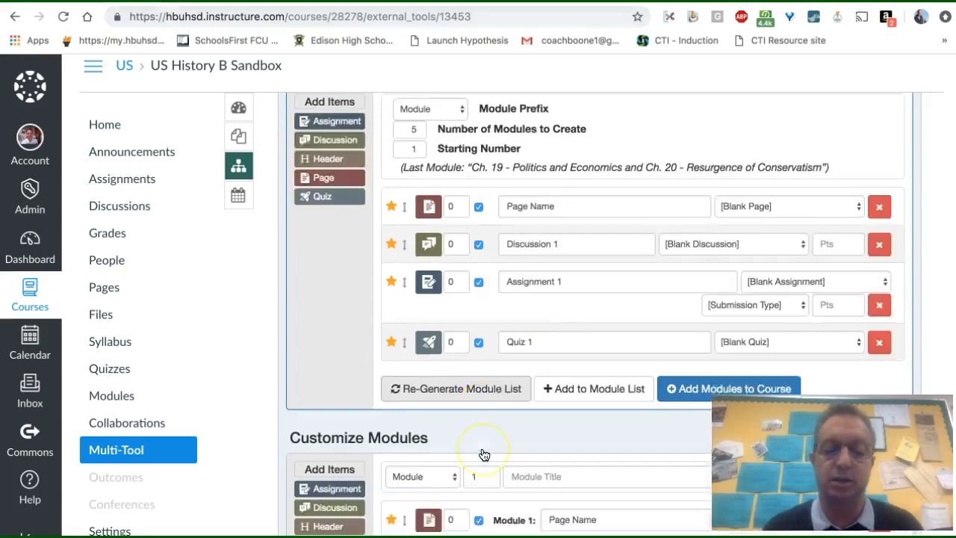
scroll(482, 454, "down", 9)
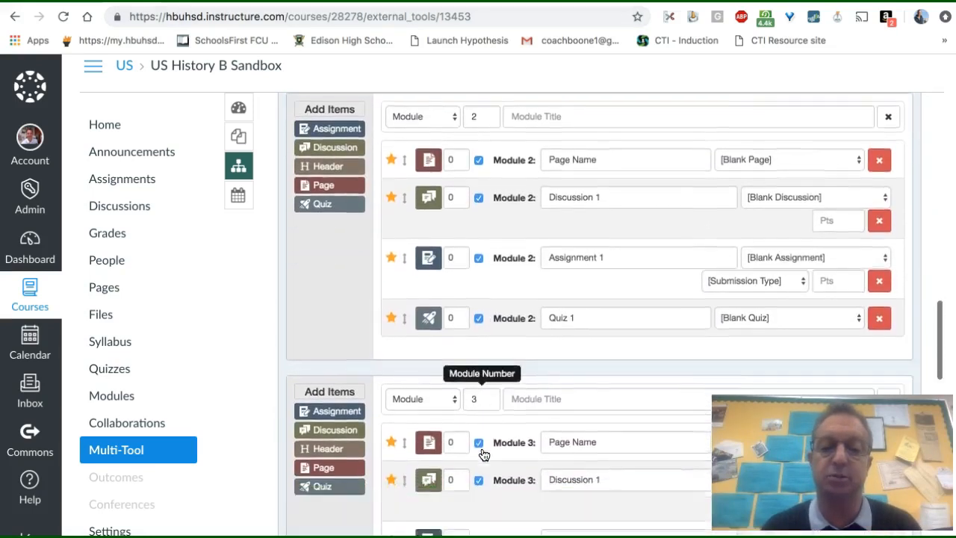
scroll(483, 454, "down", 5)
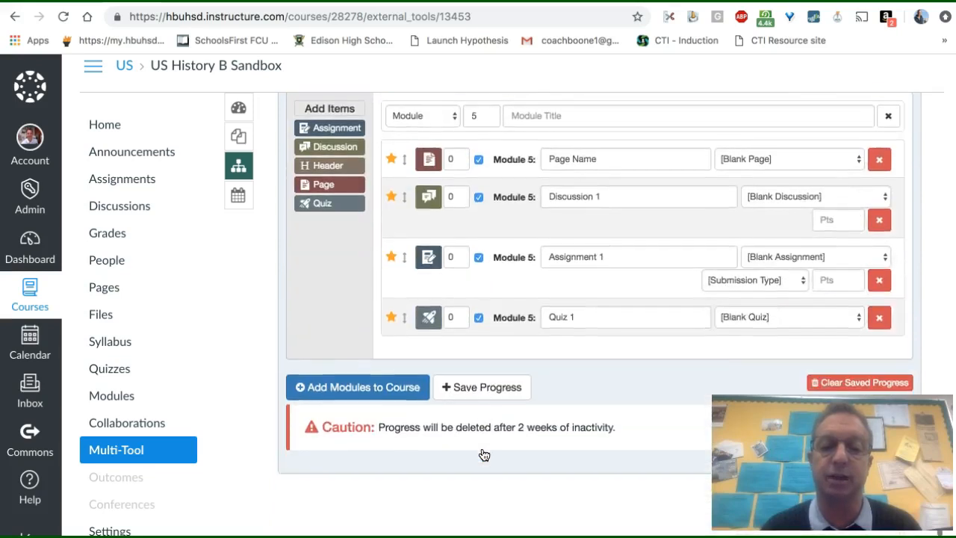
scroll(484, 455, "up", 10)
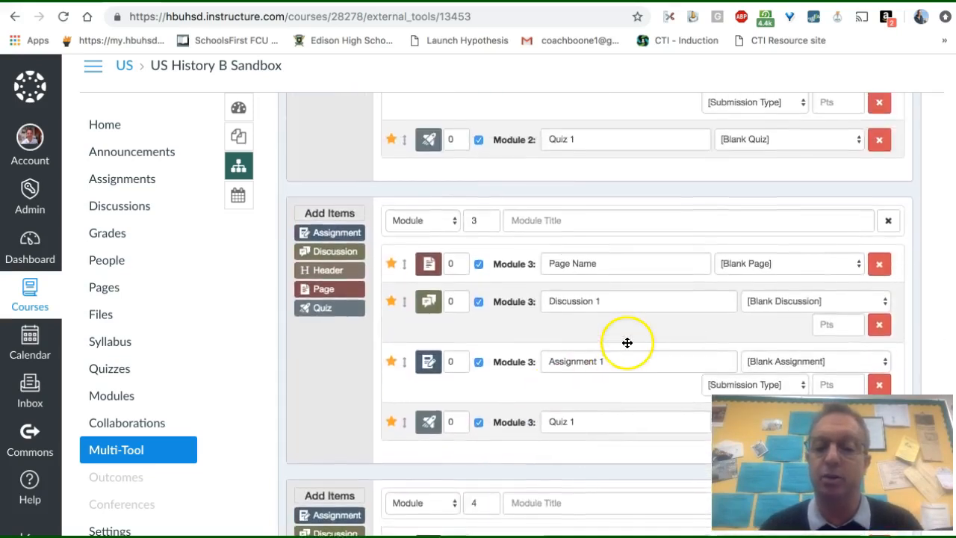
scroll(625, 342, "up", 1)
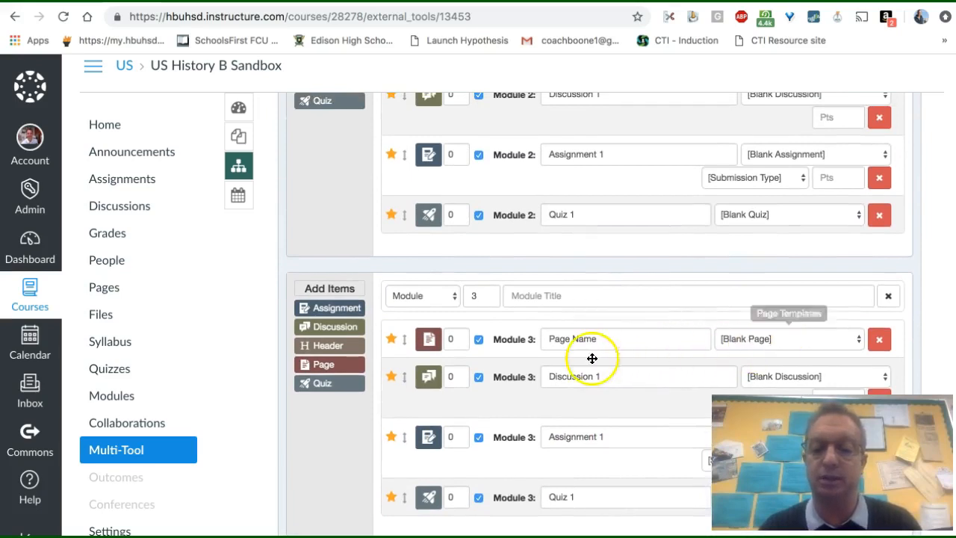
Examine the page and discussion template choices for Module 3, leaving both selections blank
left_click(762, 339)
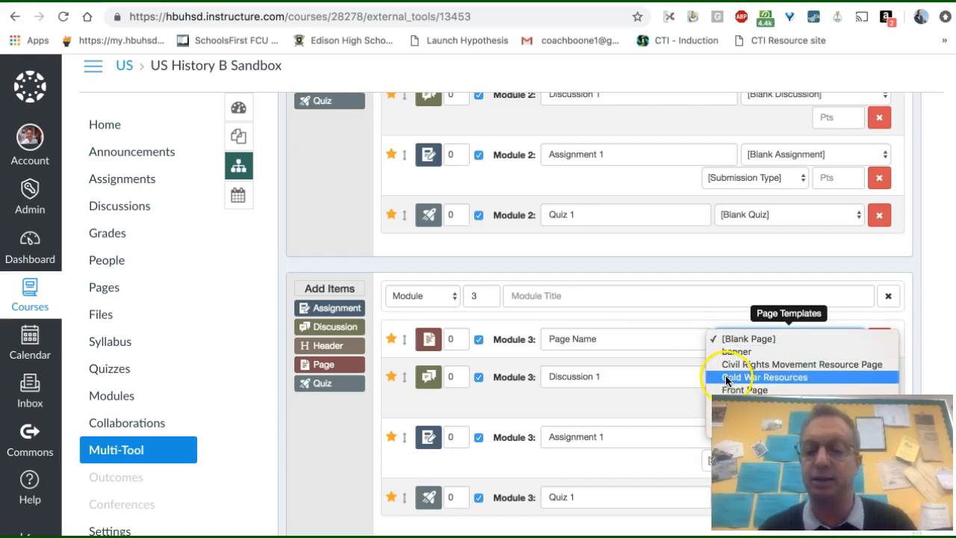
left_click(625, 336)
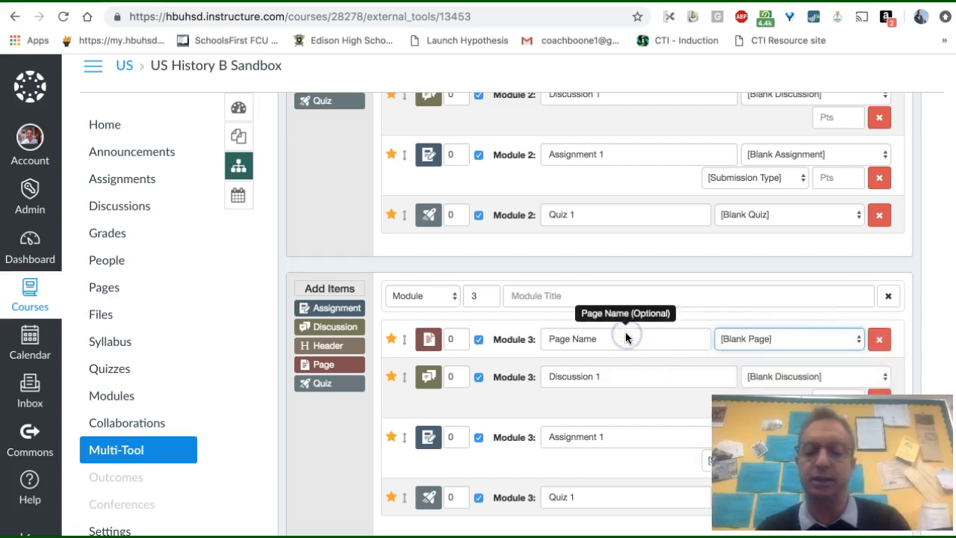
scroll(626, 337, "down", 3)
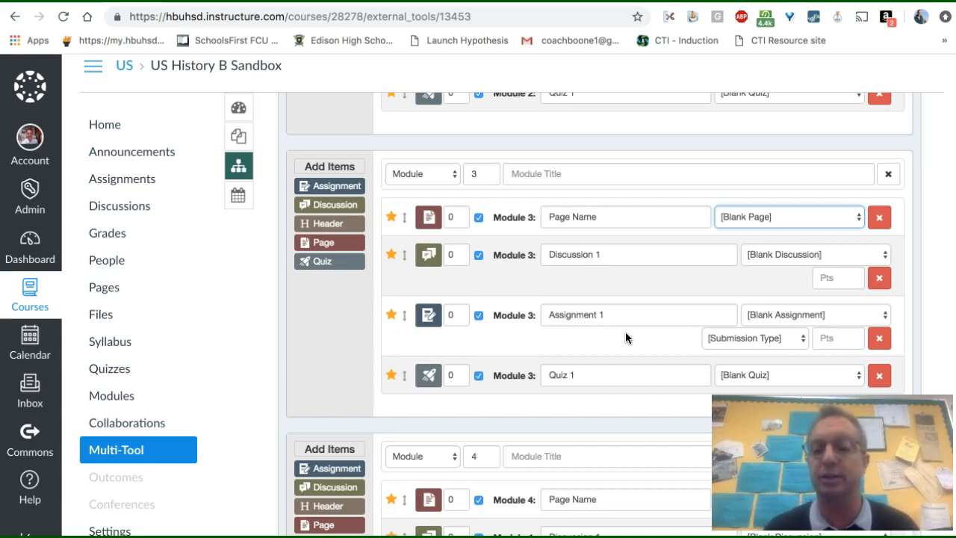
left_click(781, 259)
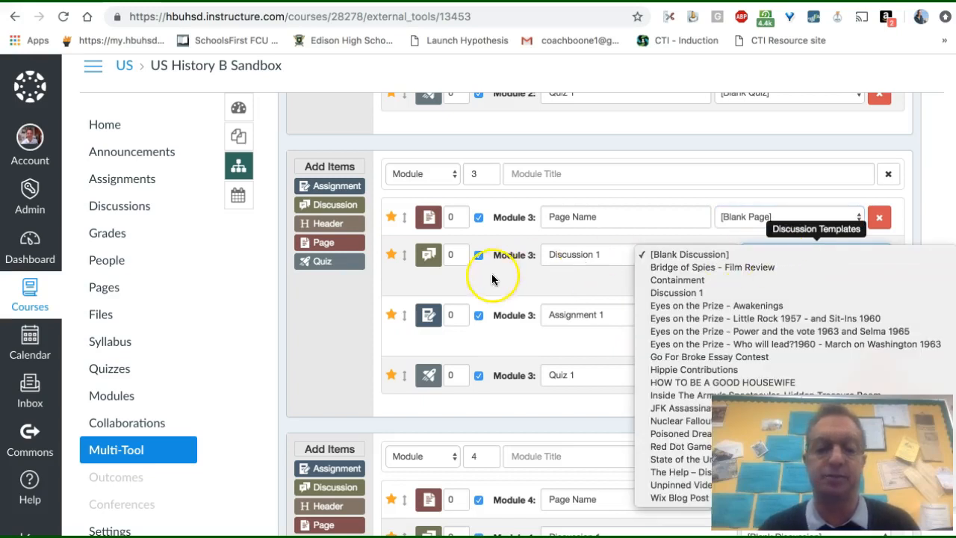
left_click(337, 294)
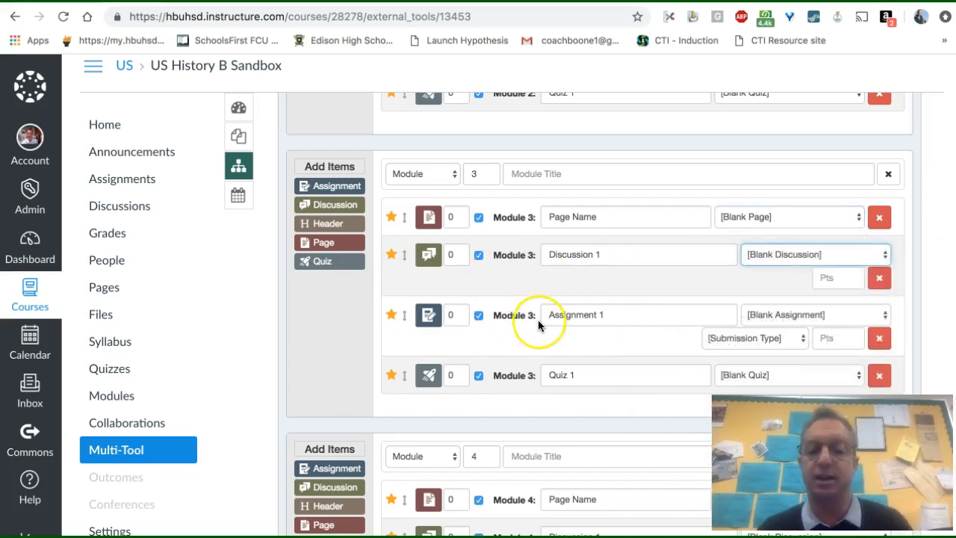
scroll(537, 321, "down", 1)
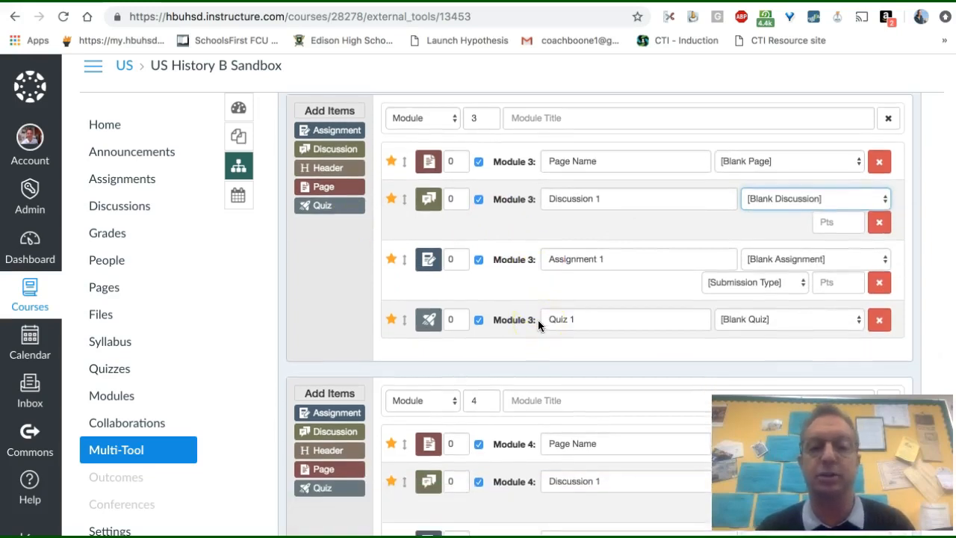
scroll(538, 320, "down", 1)
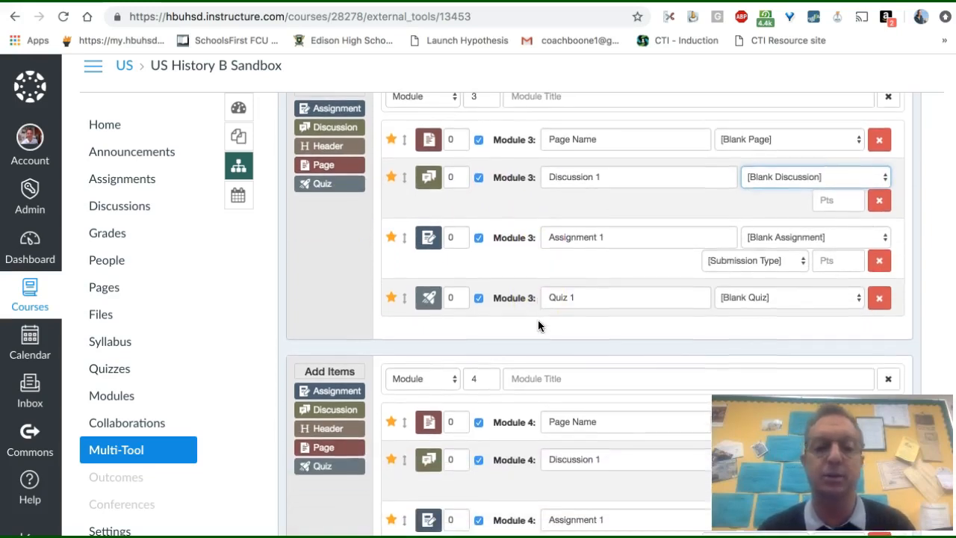